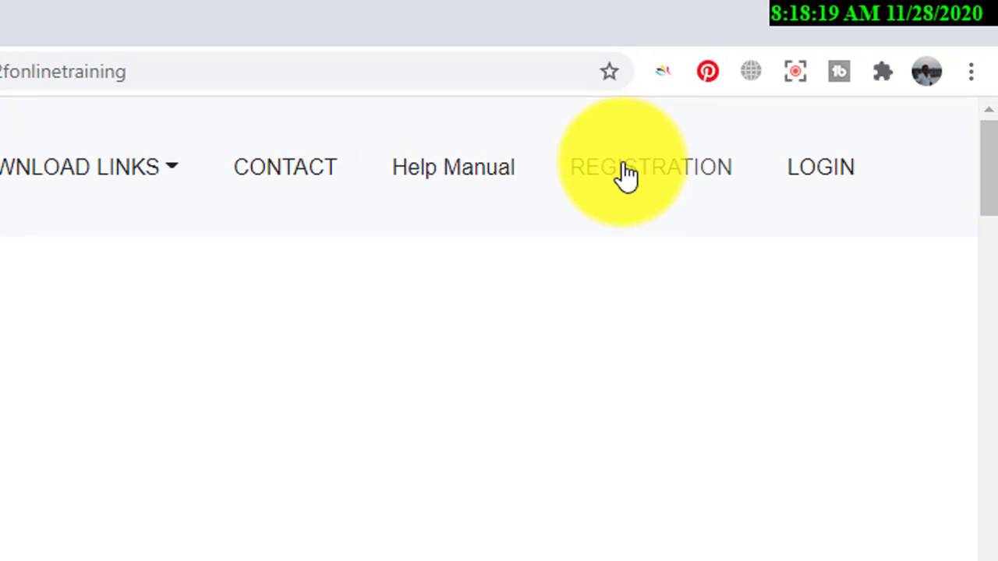
- Open the account registration form and choose Govt Employee as the registrant type
click(628, 175)
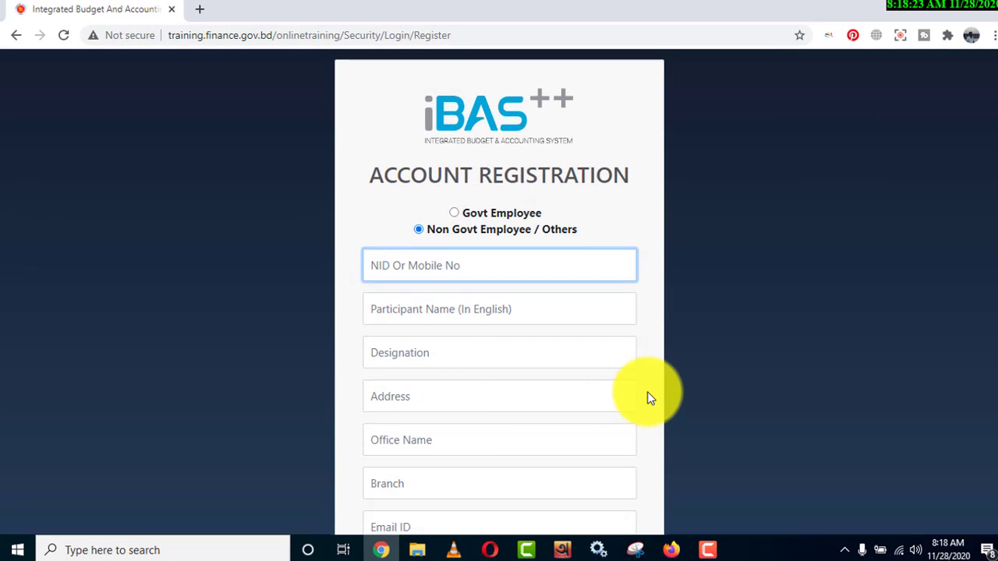
scroll(649, 397, down, 2)
scroll(649, 396, up, 2)
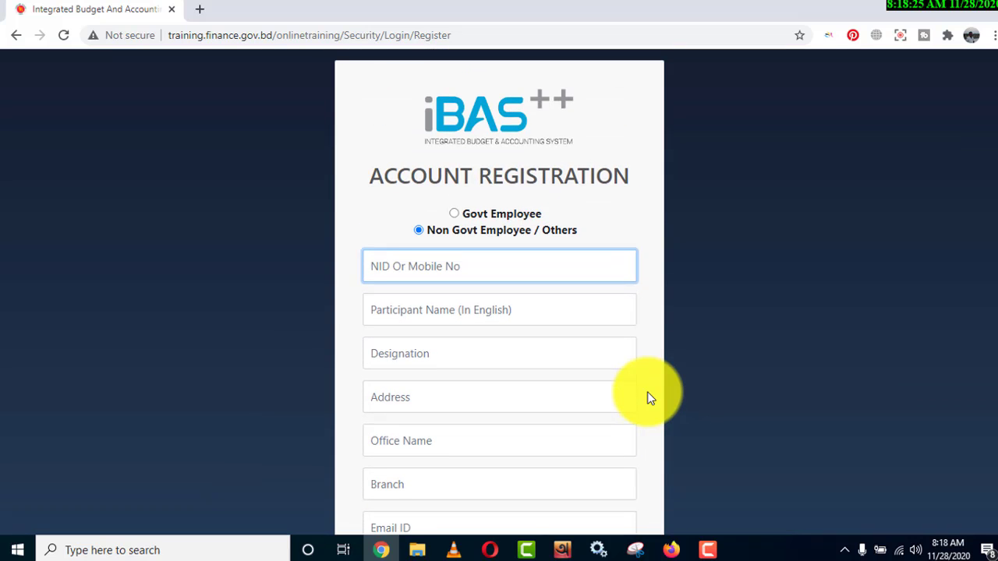
click(456, 213)
scroll(670, 245, down, 1)
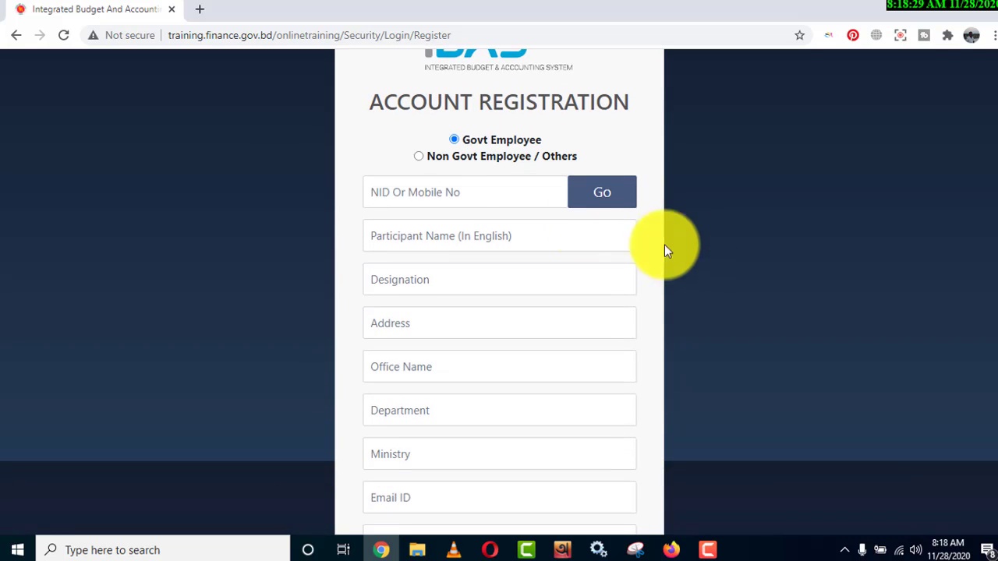
- Go through the government employee registration fields one by one, from NID or mobile number down to email ID and mobile number
click(400, 192)
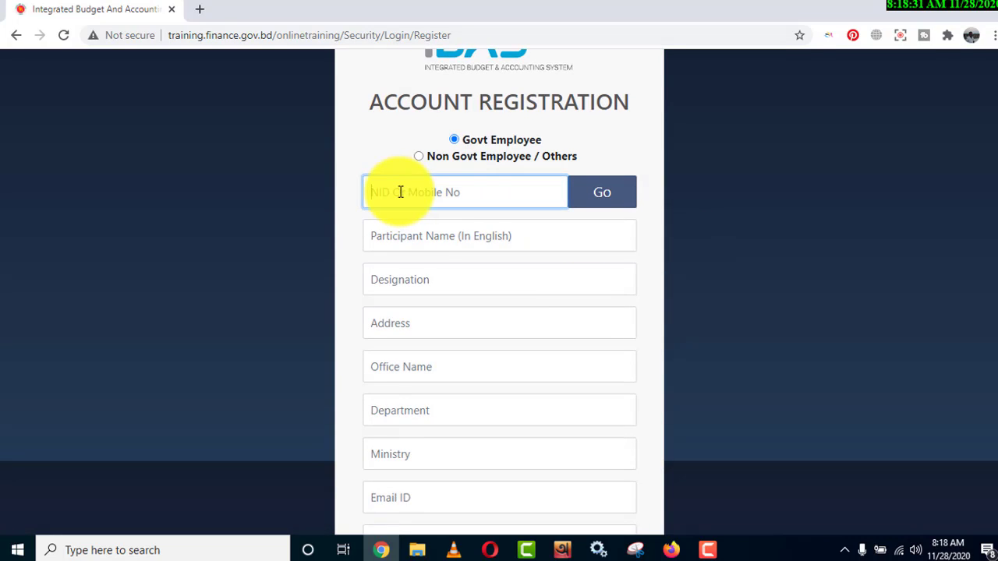
click(385, 239)
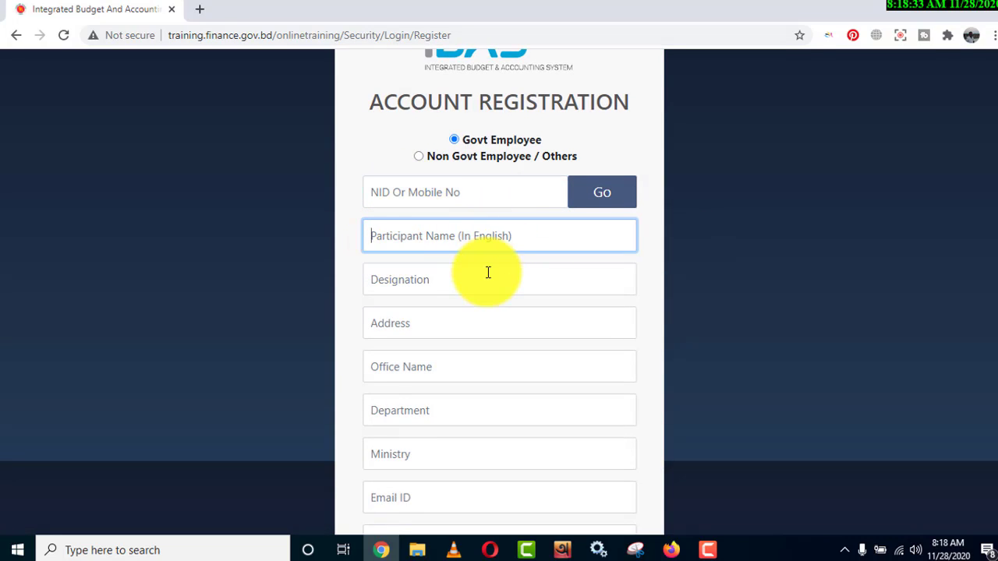
scroll(483, 269, down, 1)
click(402, 201)
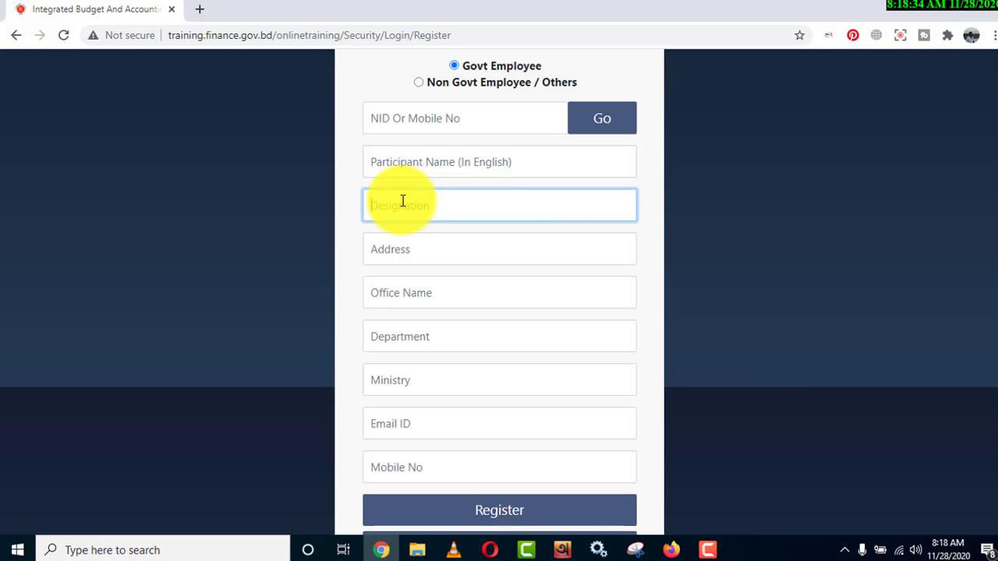
click(392, 251)
scroll(480, 259, down, 1)
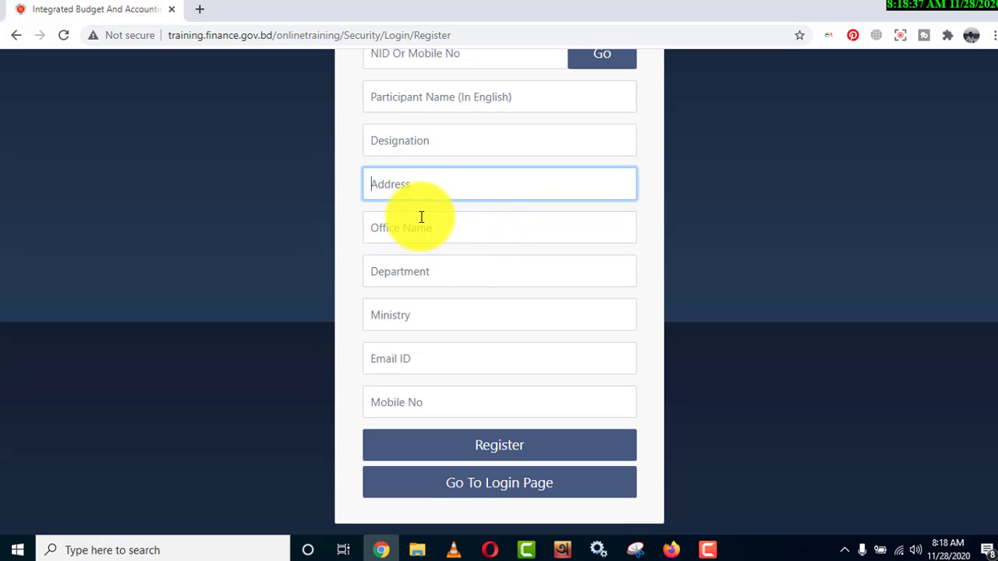
click(383, 232)
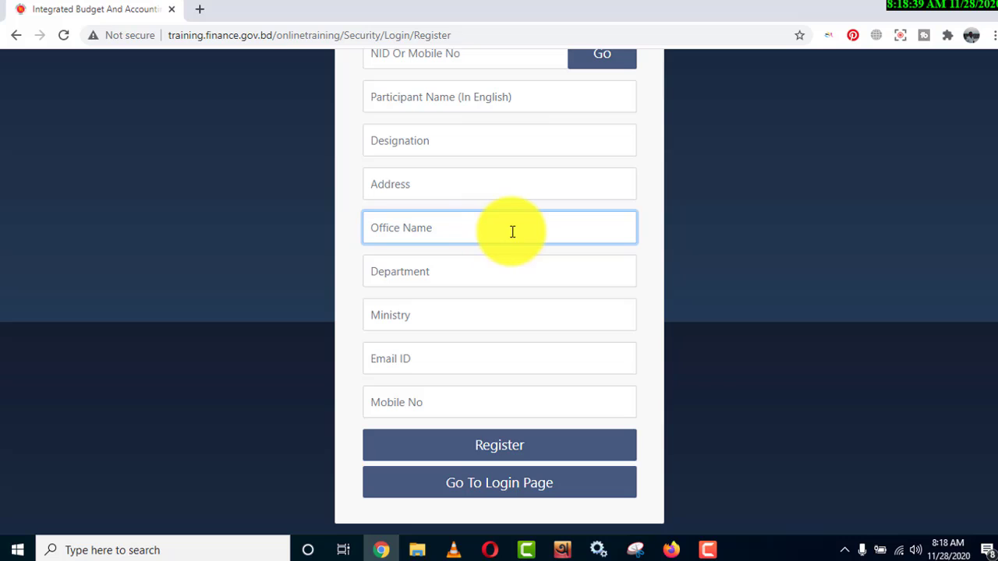
click(383, 274)
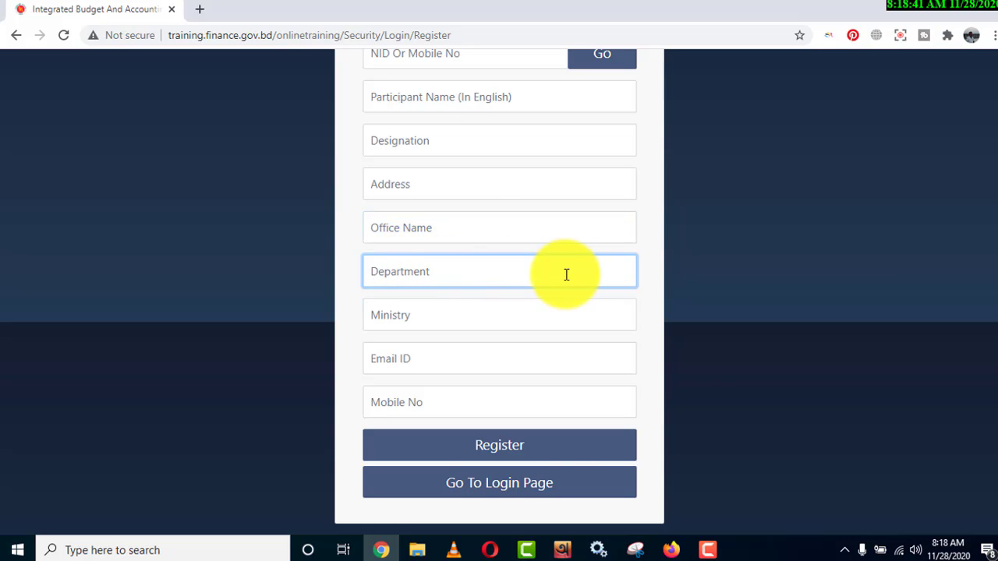
click(409, 316)
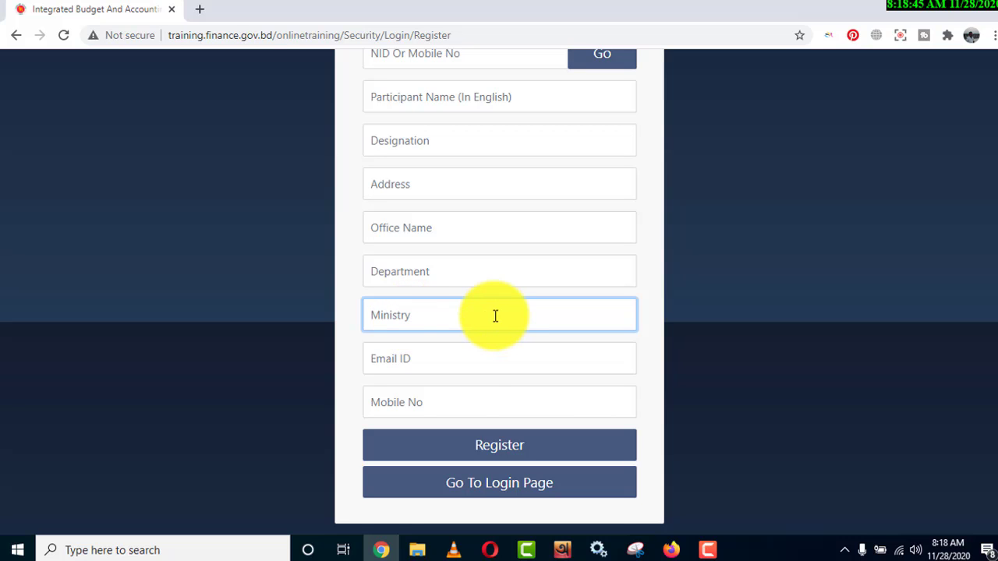
click(392, 367)
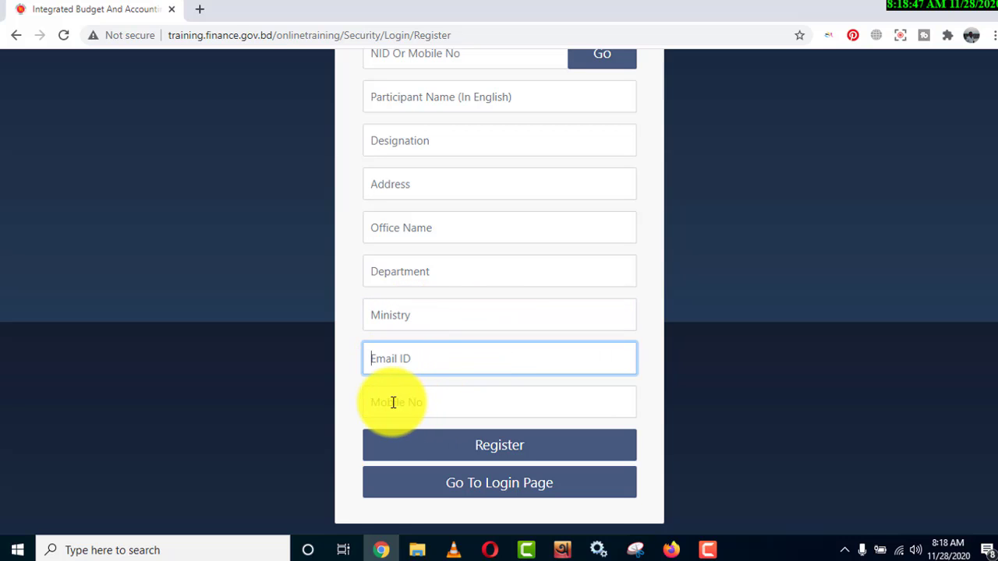
click(392, 402)
click(380, 357)
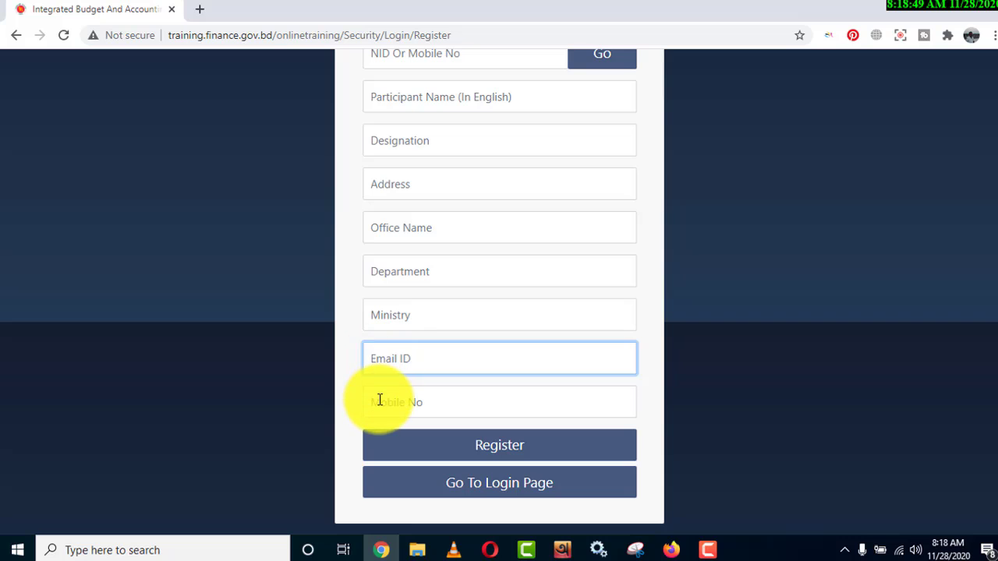
click(379, 400)
click(375, 359)
click(382, 402)
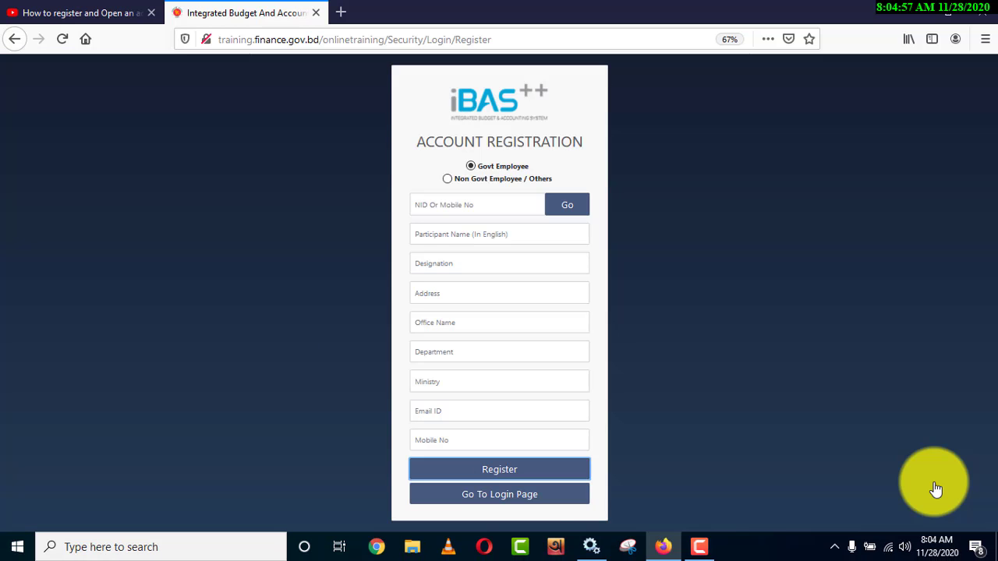
- Go from the registration form to the account login page and enter the account's login ID
click(509, 499)
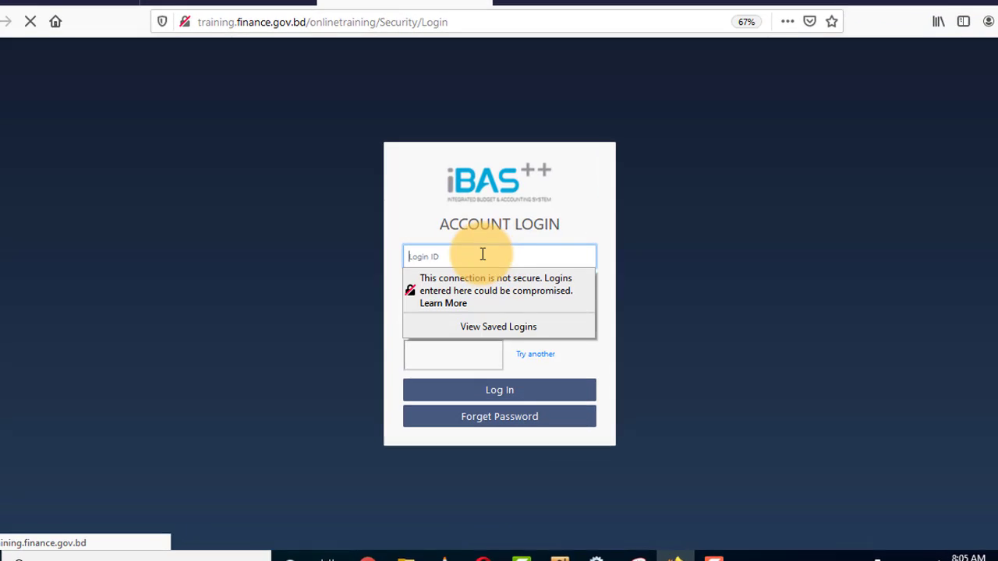
click(403, 222)
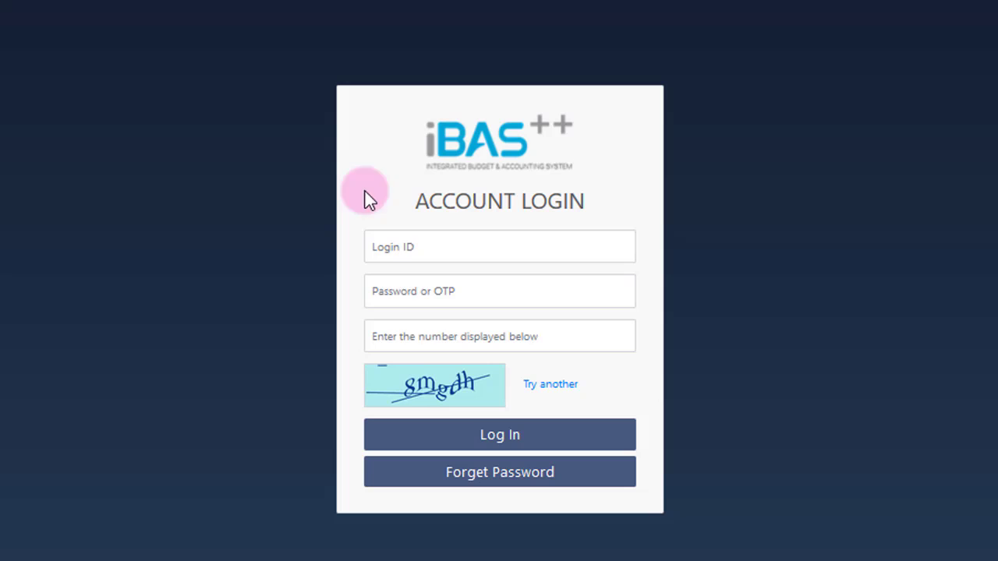
click(393, 237)
text(0)
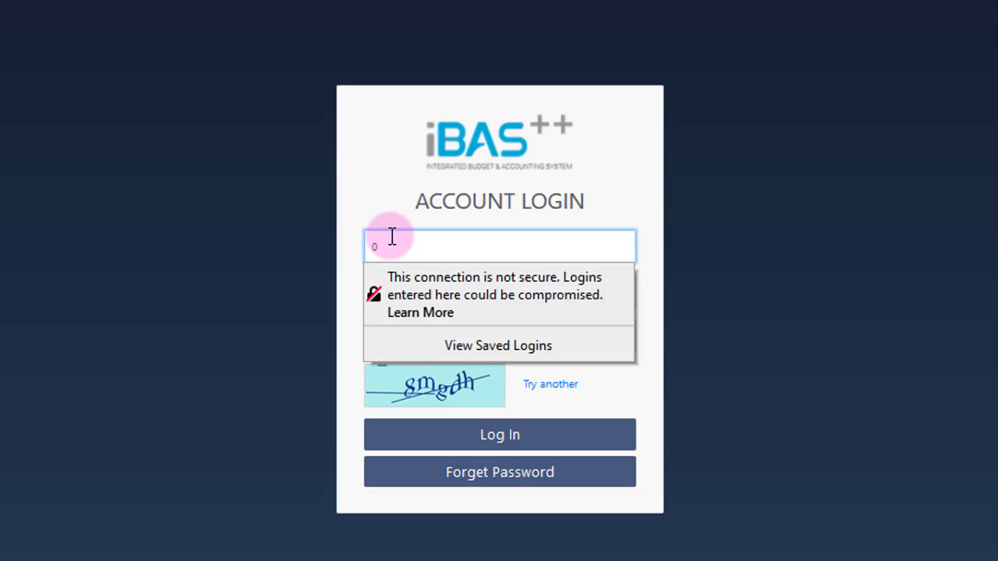
text(11)
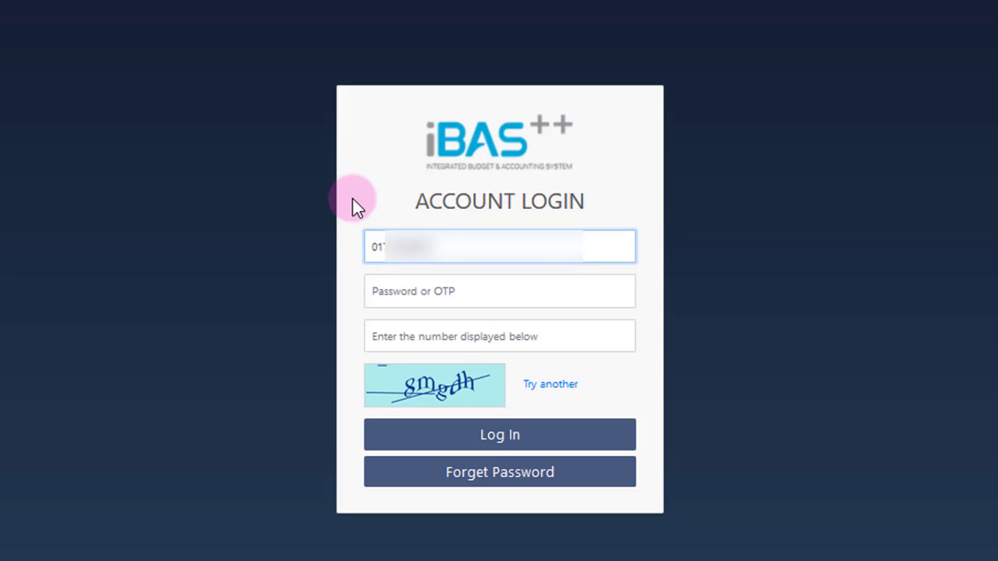
click(379, 245)
- Enter the account password in the Password or OTP field of the login form
click(382, 289)
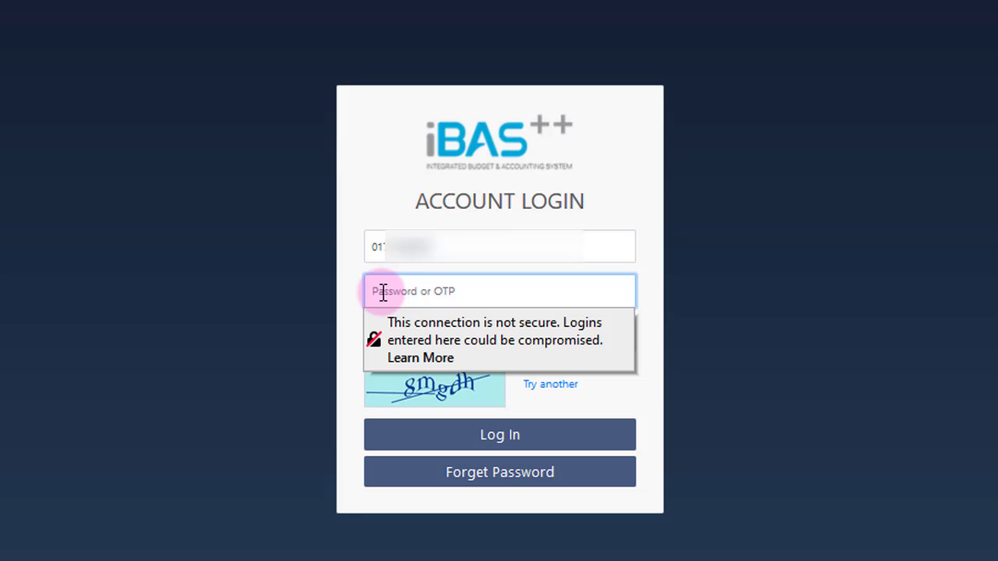
text(***)
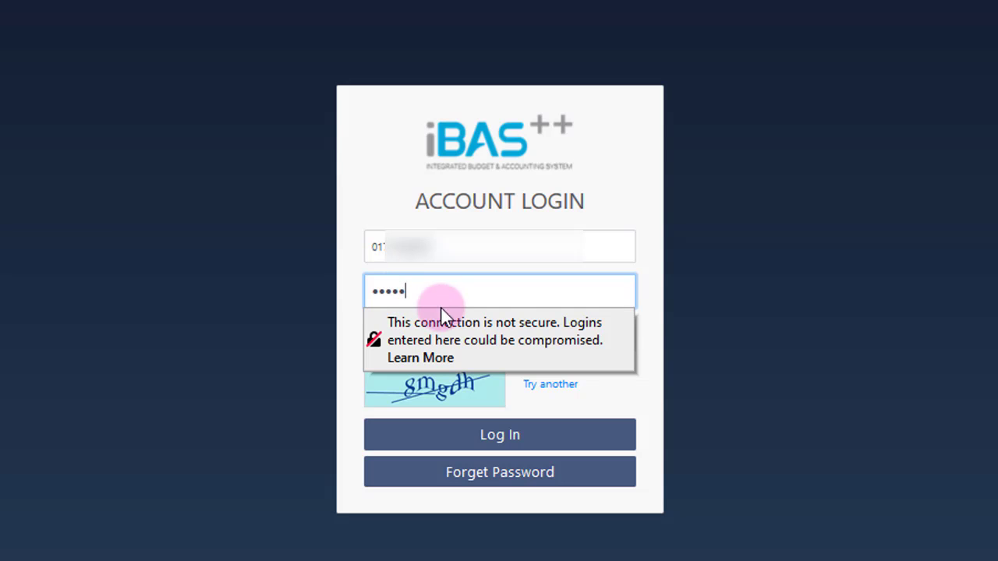
click(692, 320)
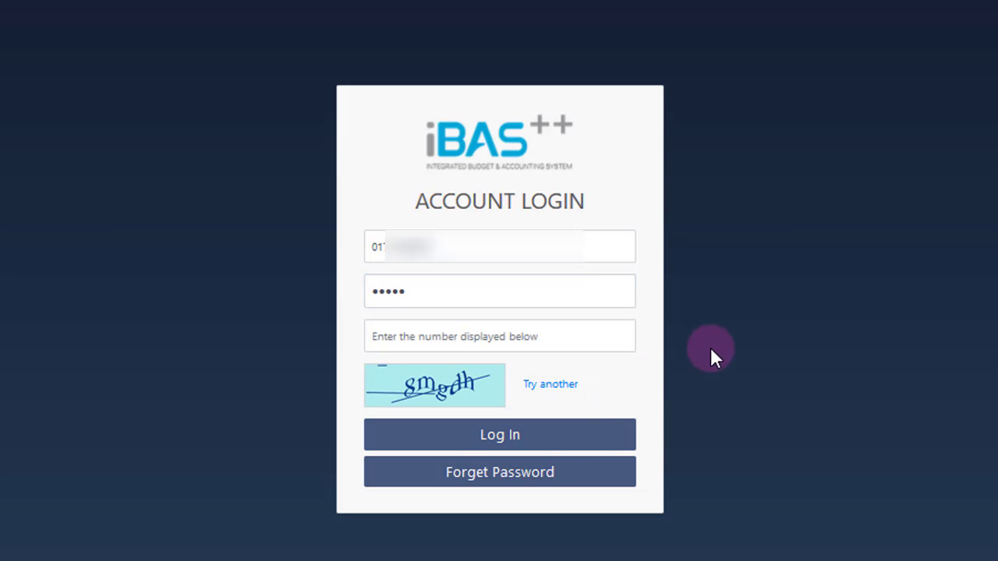
- Enter the captcha characters shown in the image and log in, saving the login in the browser
click(407, 339)
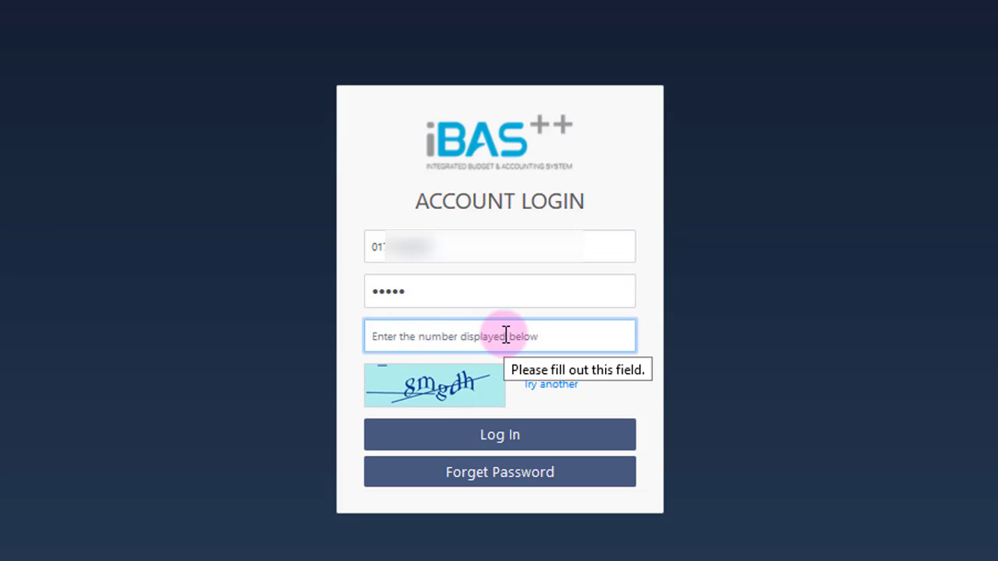
text(8m)
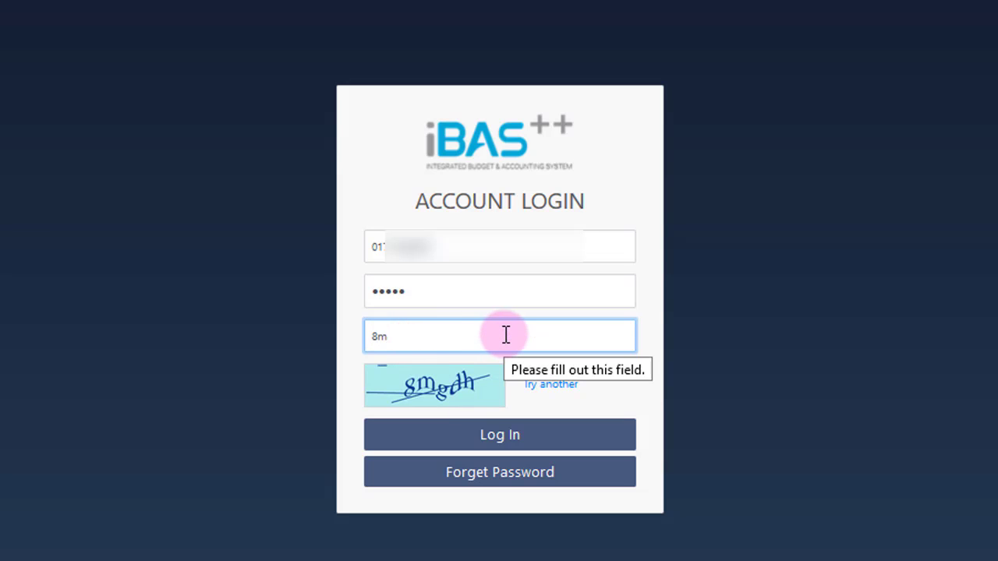
text(gdh)
click(483, 442)
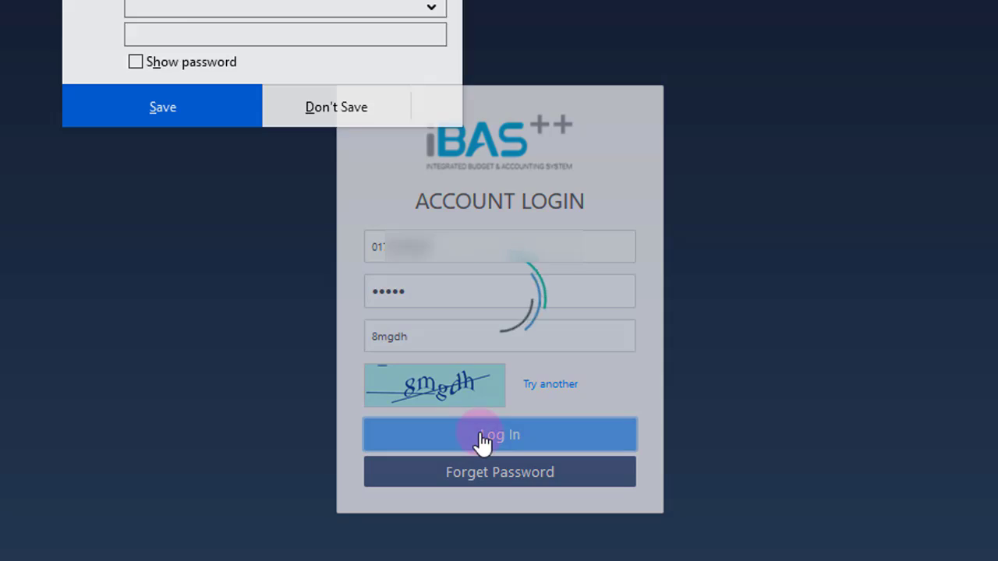
click(191, 119)
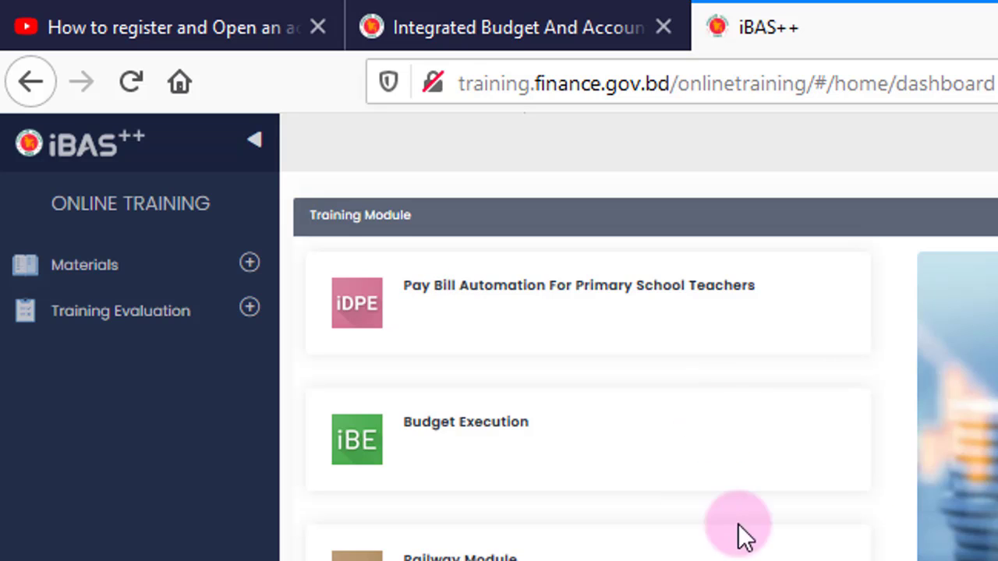
- Select the Pay Bill Automation For Primary School Teachers training module and open its list of sessions
scroll(738, 535, down, 1)
scroll(645, 367, up, 1)
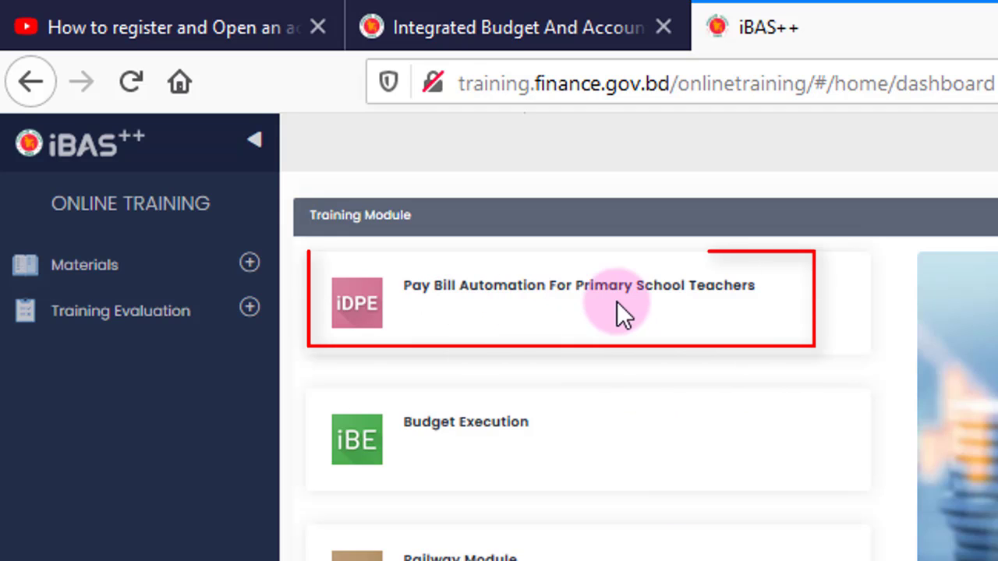
click(473, 303)
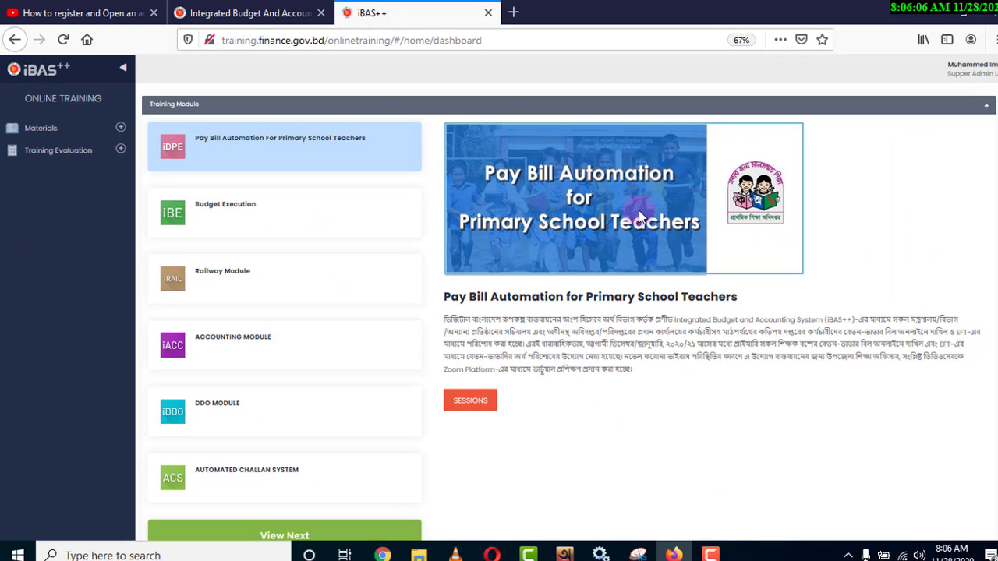
scroll(640, 410, down, 1)
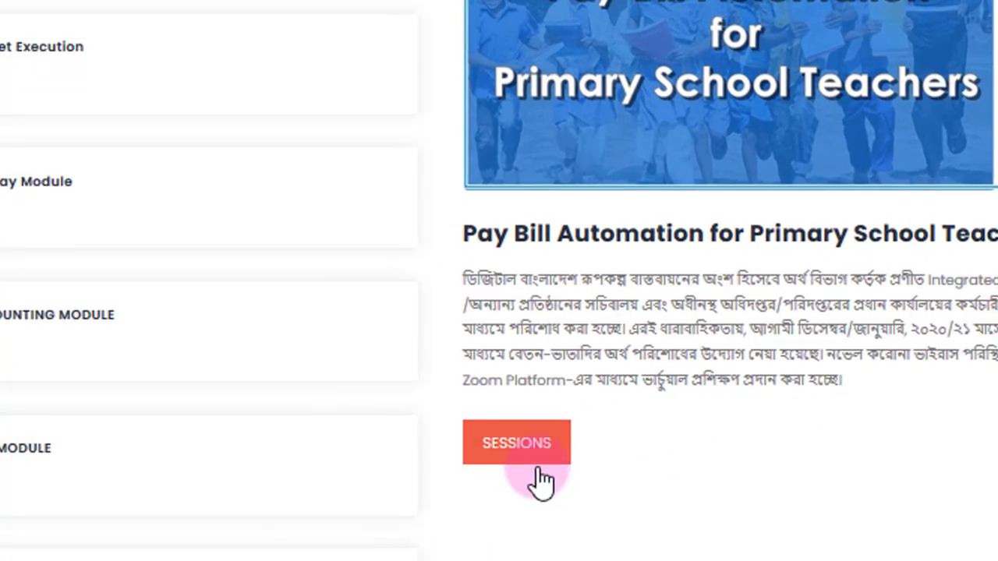
click(329, 491)
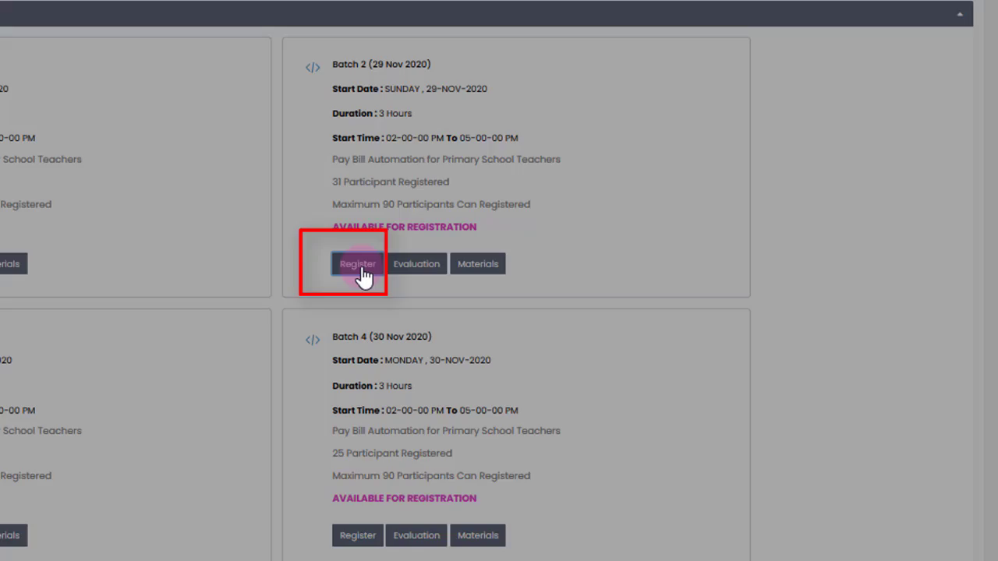
- Register for the Batch 2 (29 Nov 2020) session running from 02-00-00 PM to 05-00-00 PM and confirm the registration
click(360, 265)
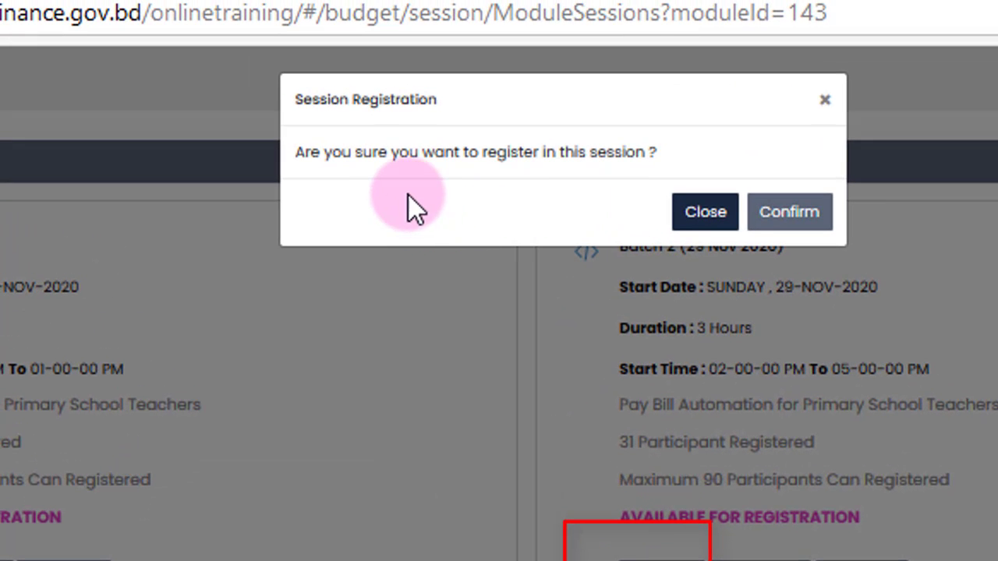
click(780, 214)
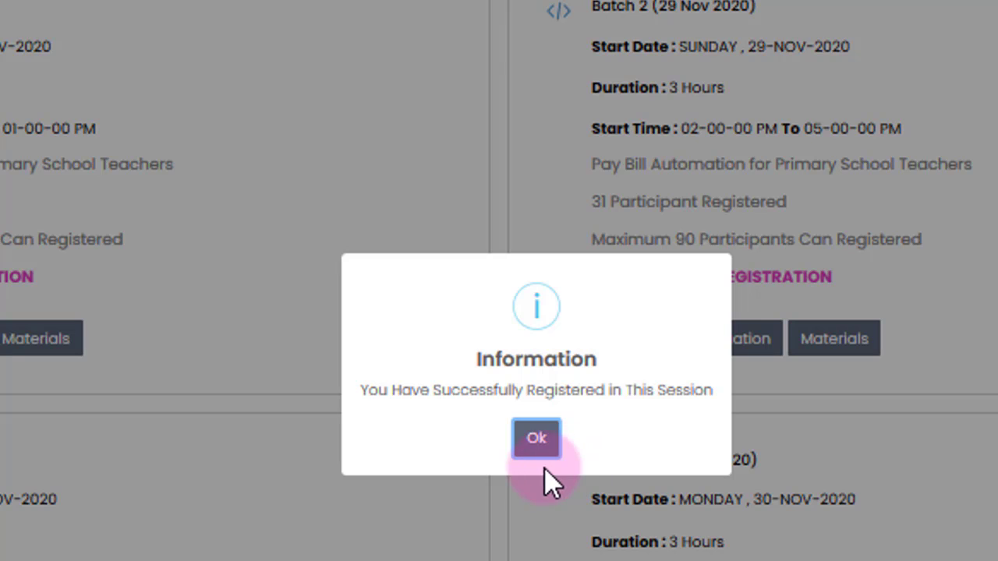
click(546, 448)
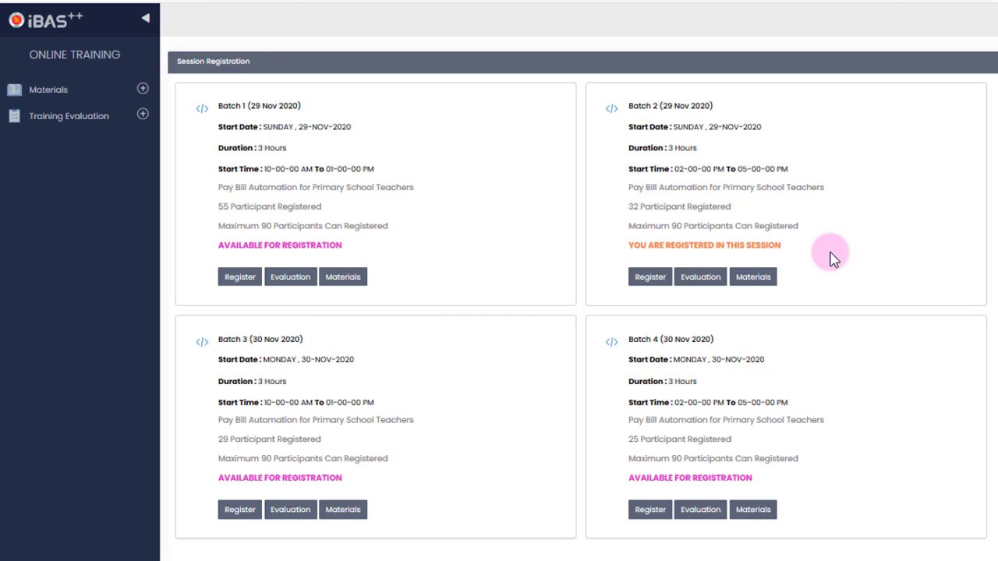
key(F10)
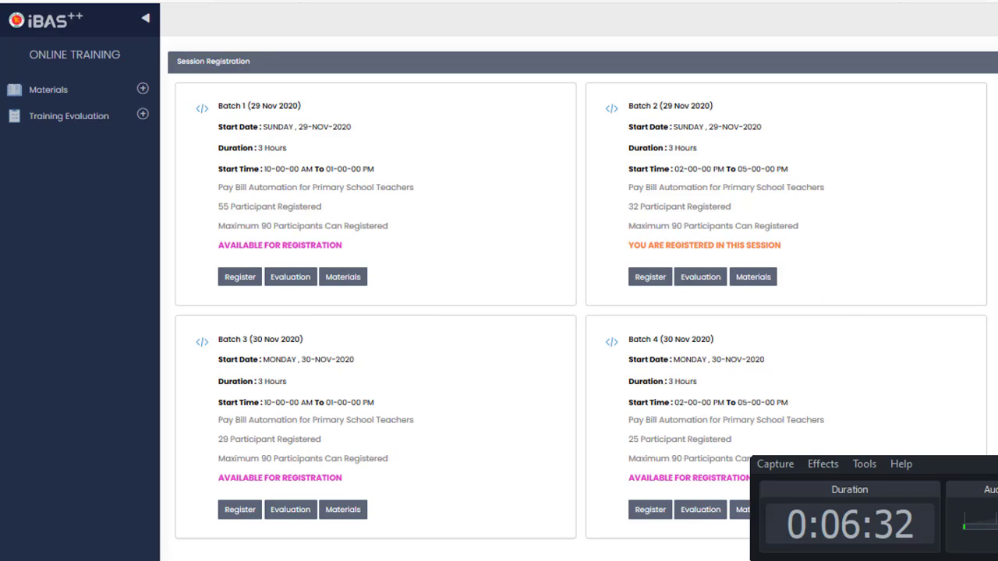